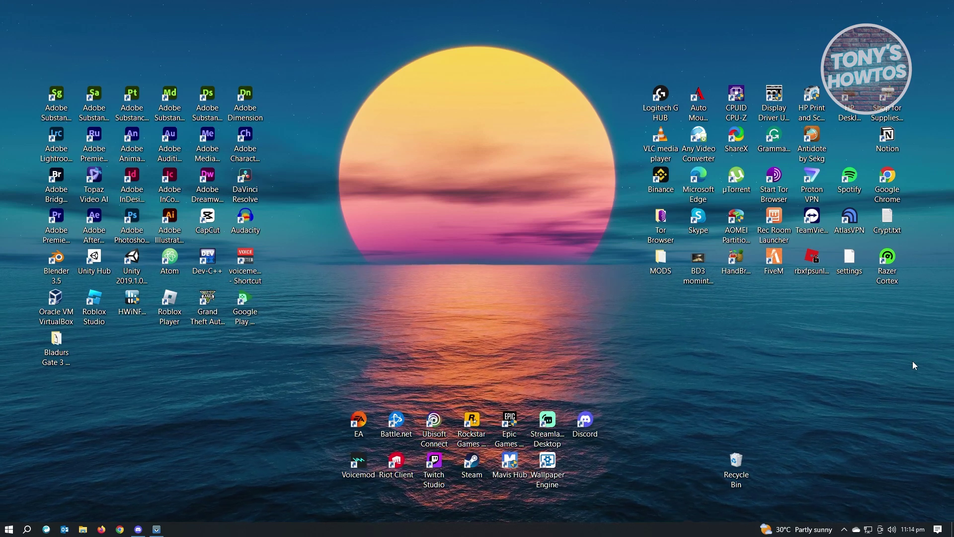
- Bring up the Windows search panel, then dismiss it to return to the desktop
click(27, 529)
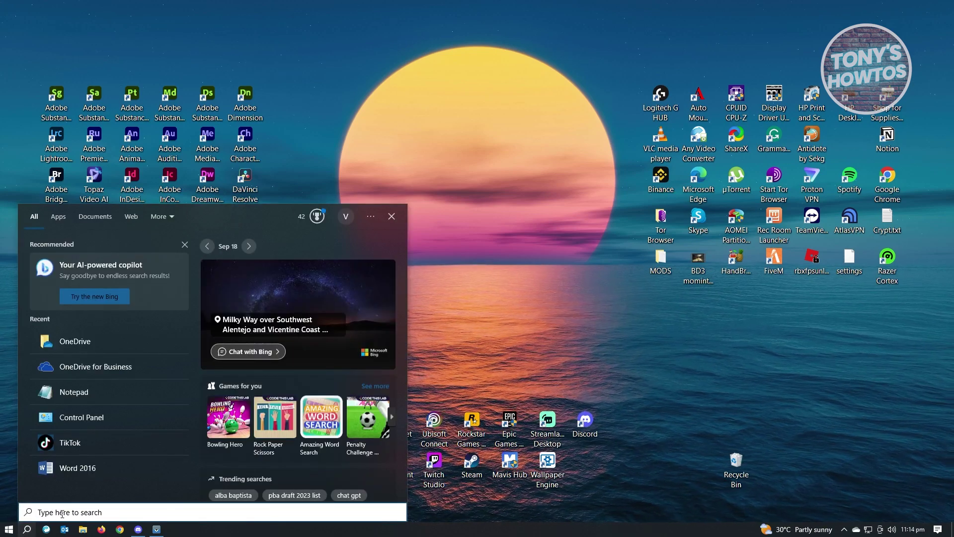
click(554, 314)
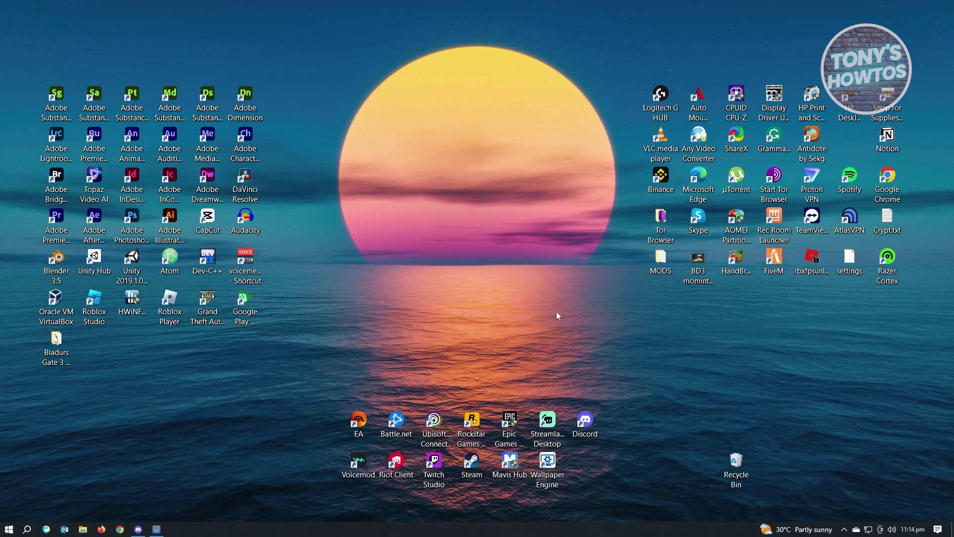
- Open Task Manager, switch it to the compact view and move it toward the screen centre
key(ctrl+shift+Escape)
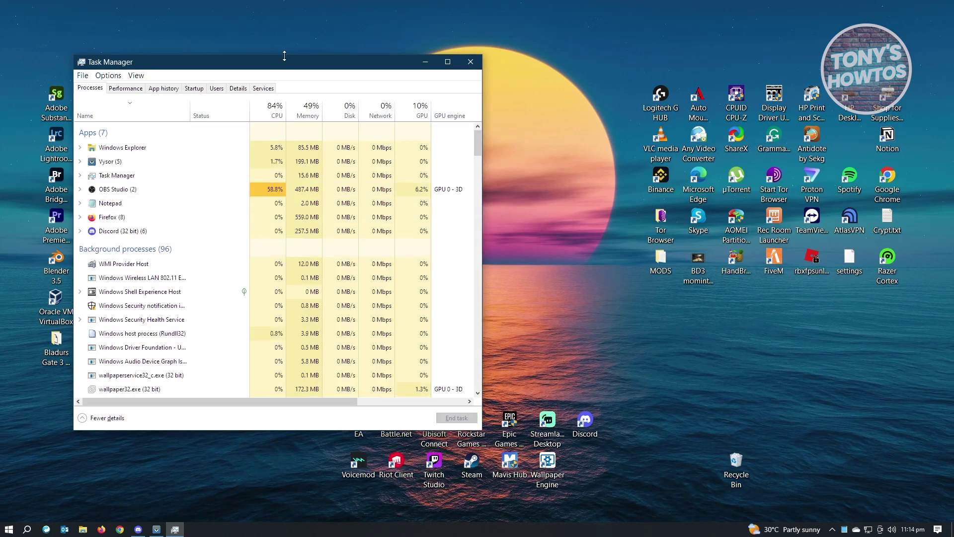
drag(285, 64, 442, 60)
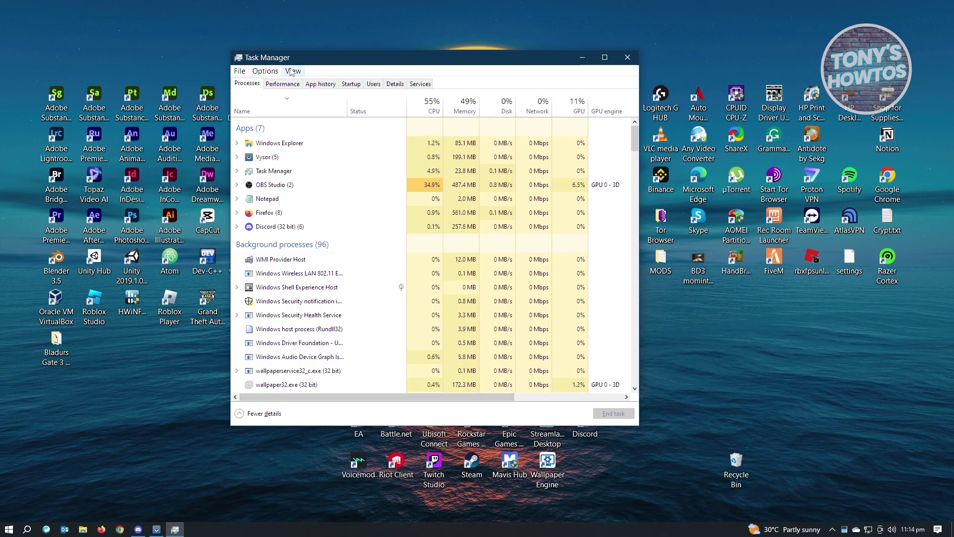
click(242, 414)
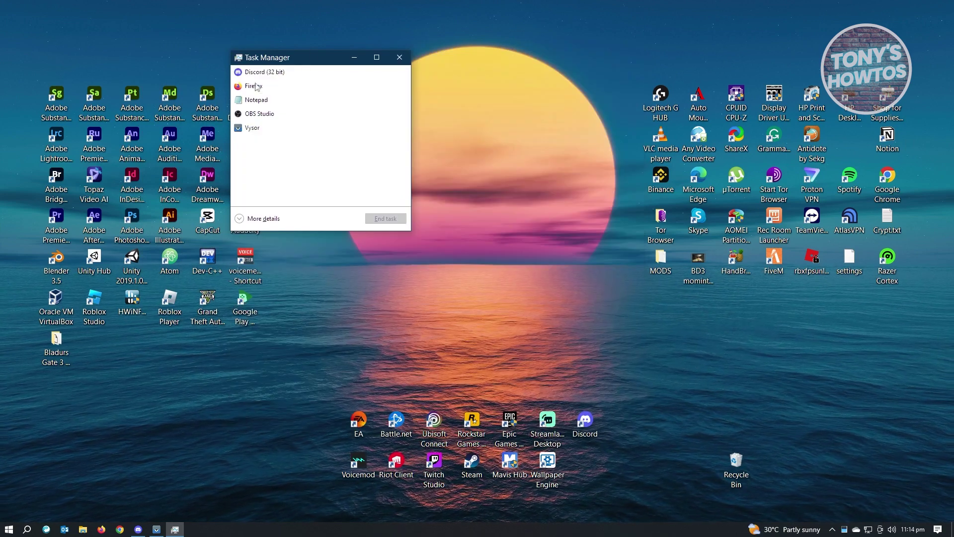
drag(328, 60, 463, 98)
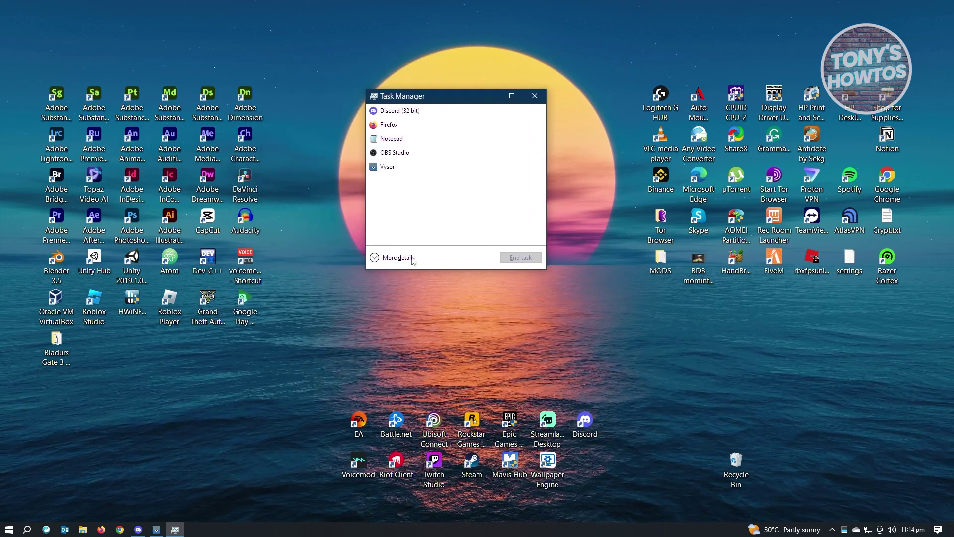
- Expand Task Manager to full details, reposition it up-left, and show the Services list
click(377, 262)
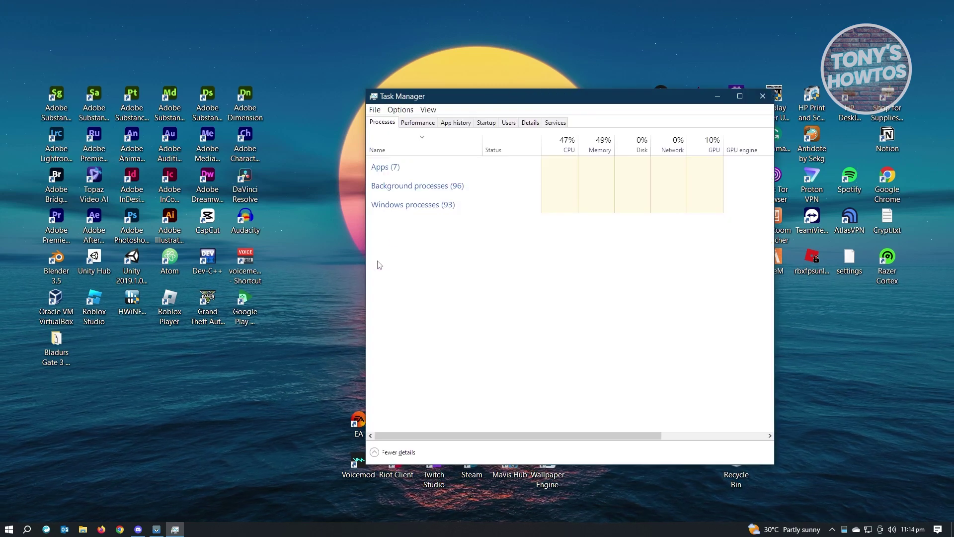
drag(481, 93, 385, 70)
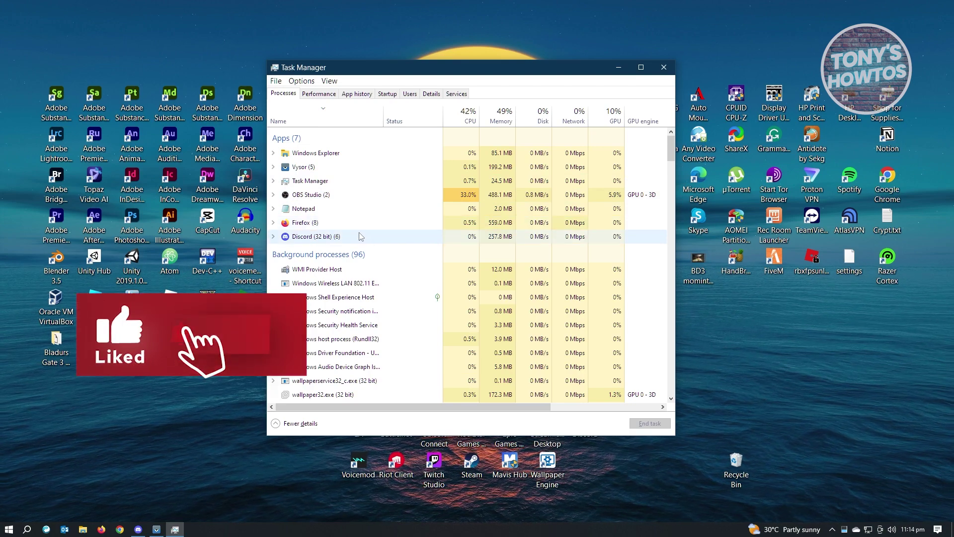
click(456, 94)
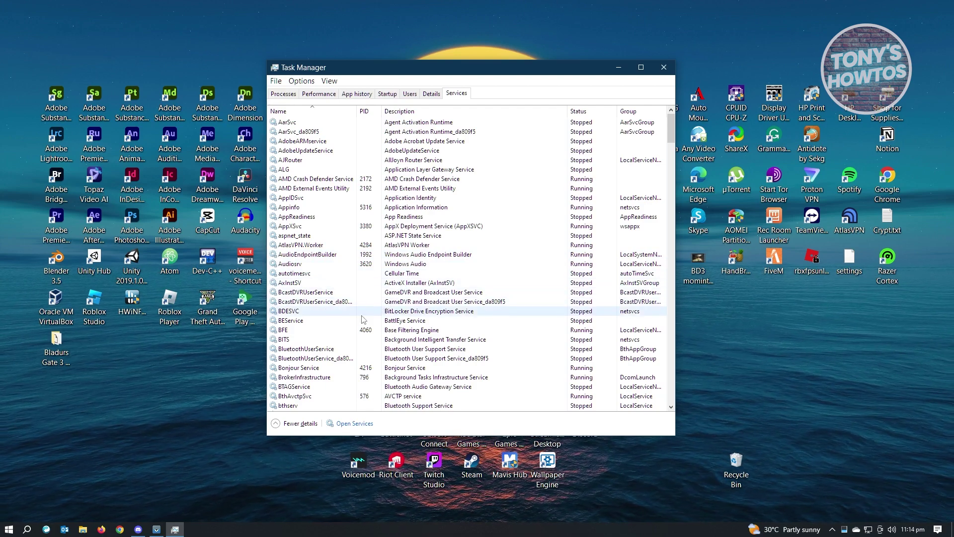
- Scroll down the services list and select the WpcMonSvc Parental Controls service
scroll(363, 319, down, 20)
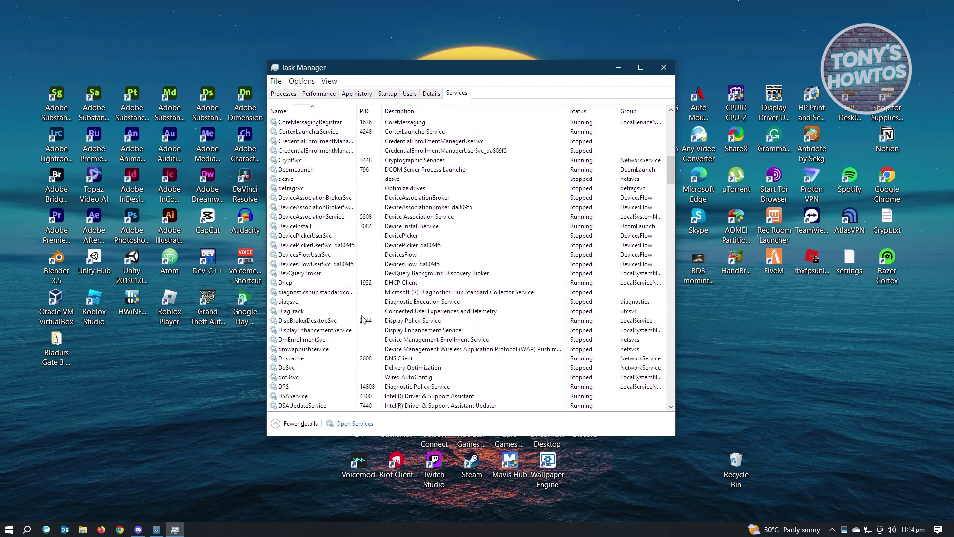
scroll(362, 318, down, 20)
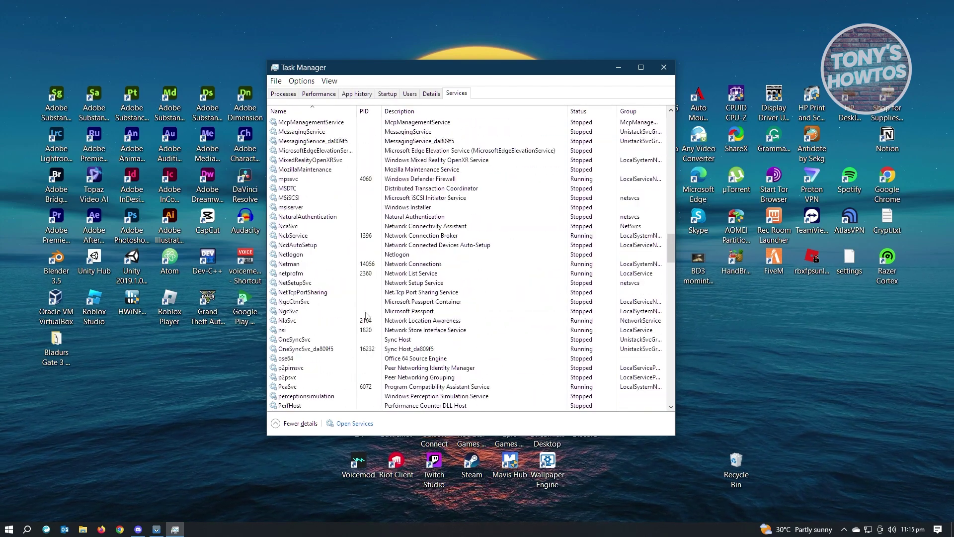
scroll(364, 313, down, 20)
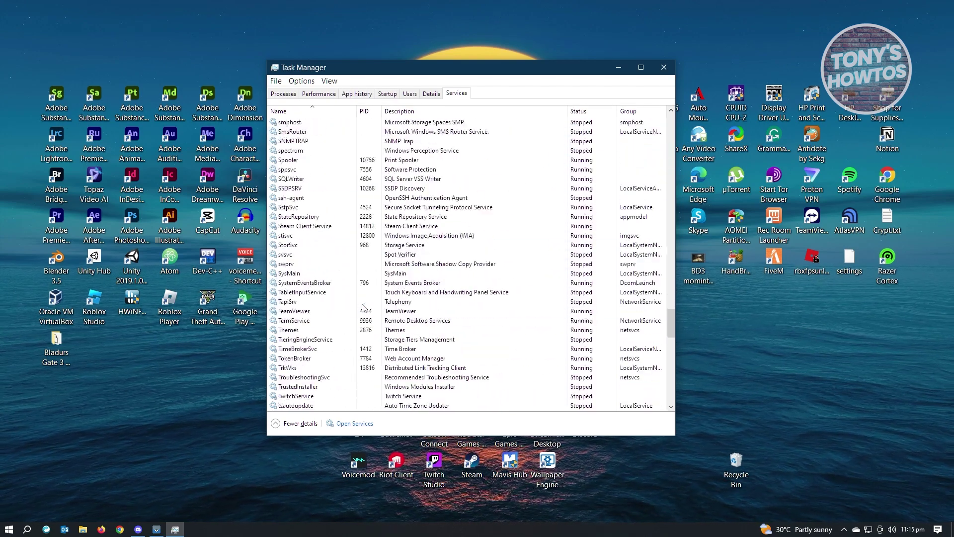
scroll(364, 308, down, 10)
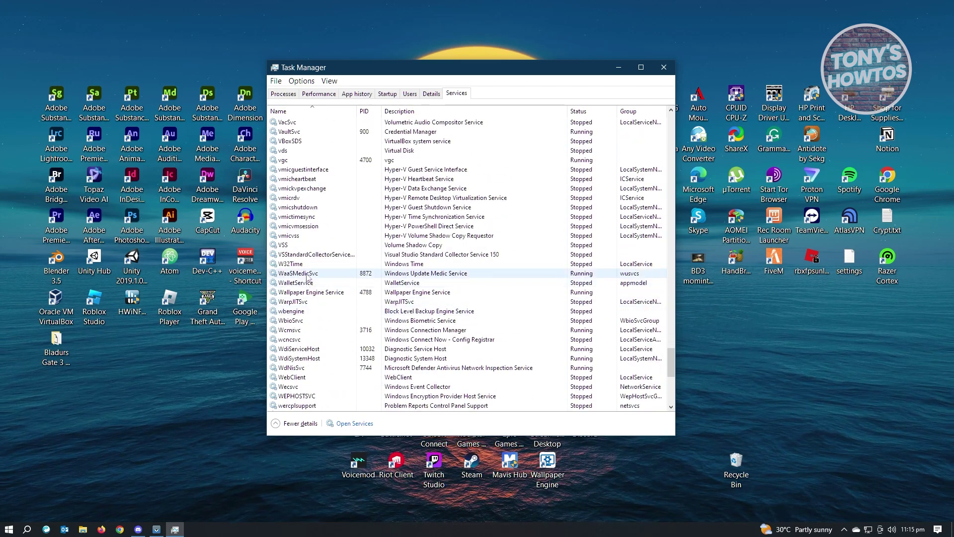
scroll(336, 295, down, 3)
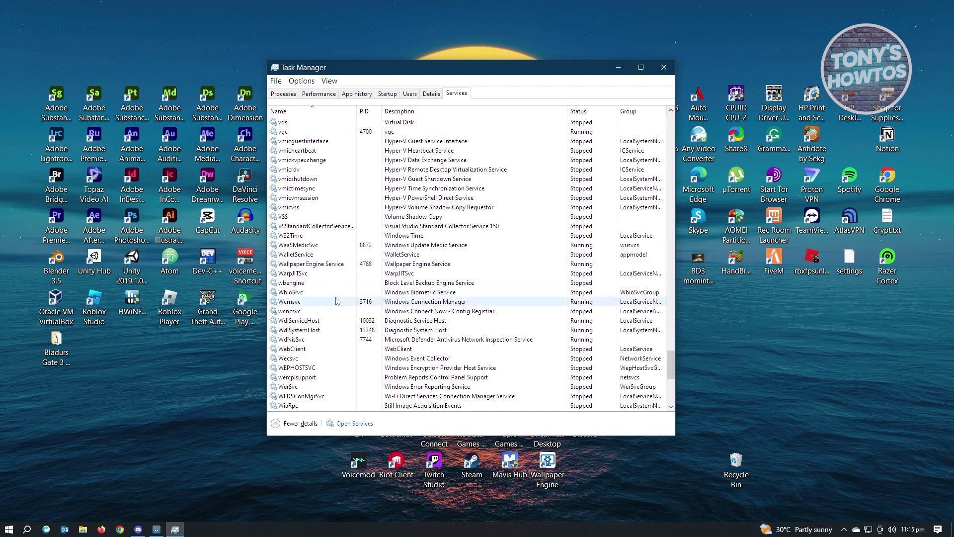
scroll(336, 305, down, 3)
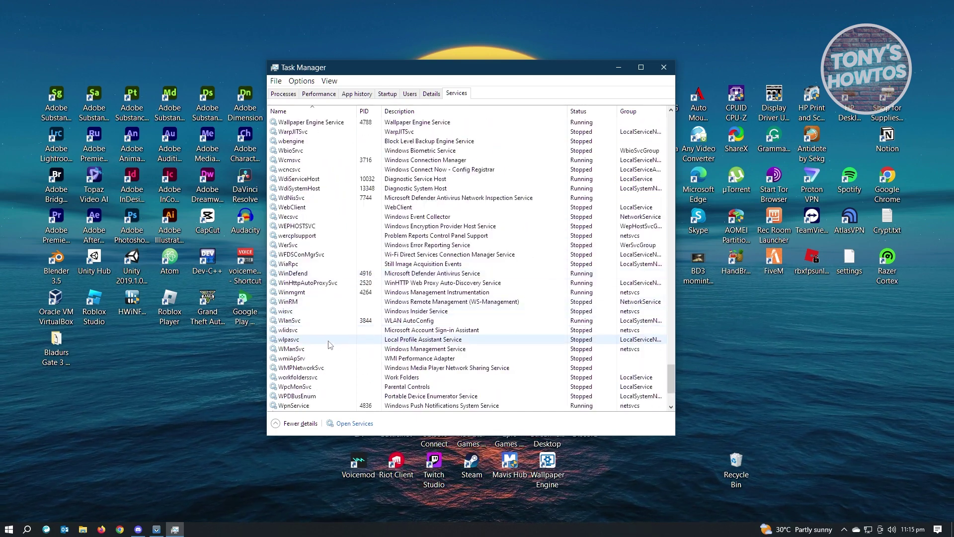
scroll(330, 340, down, 1)
click(303, 359)
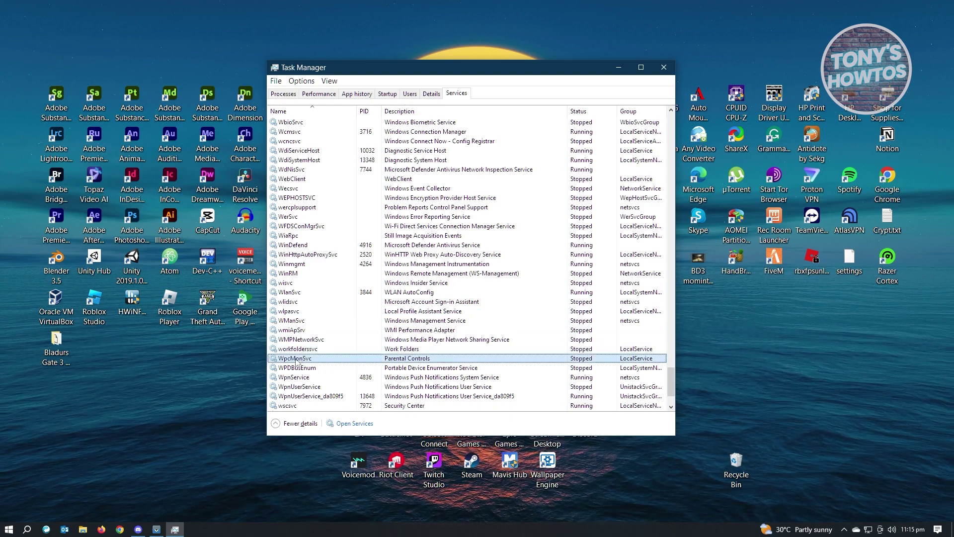
- Bring up the WpcMonSvc context menu, dismiss it, then bring it up again
right_click(296, 358)
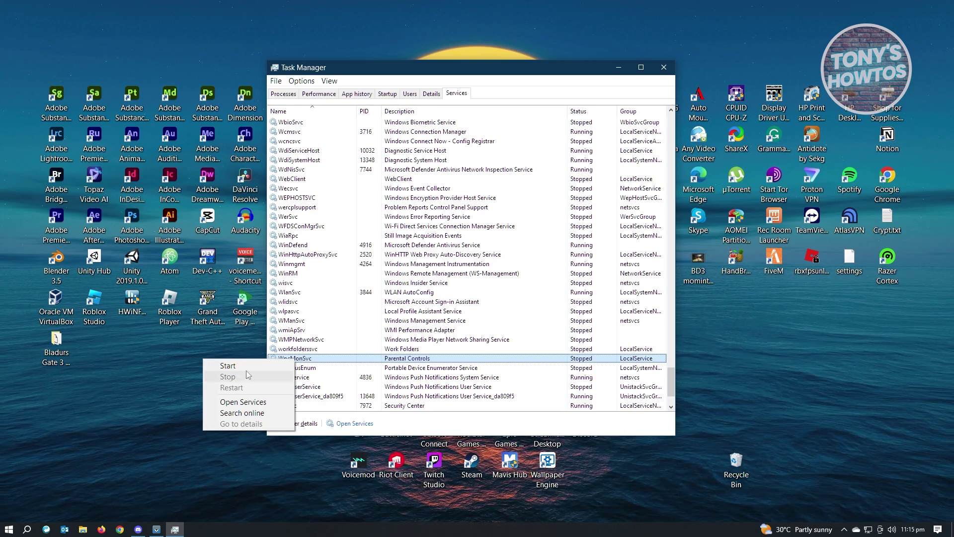
click(579, 360)
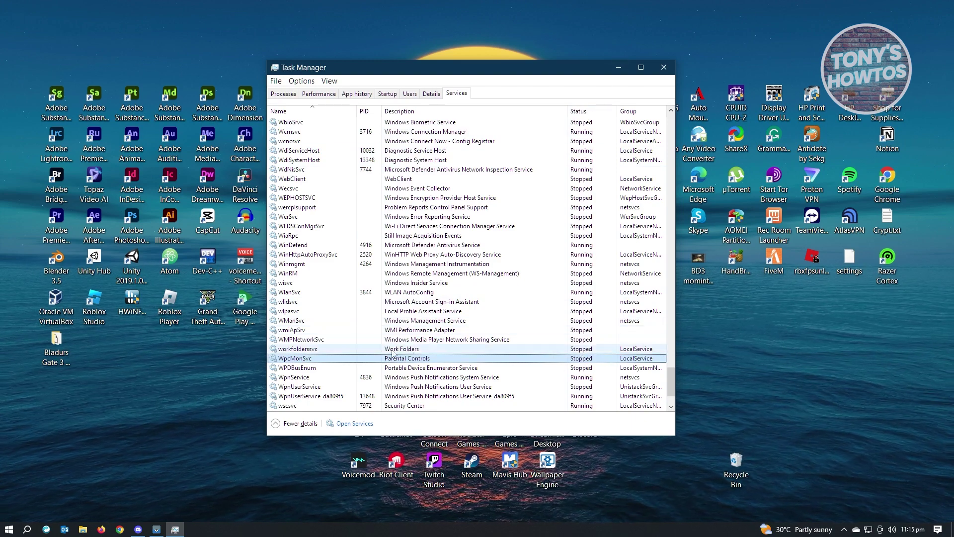
right_click(314, 361)
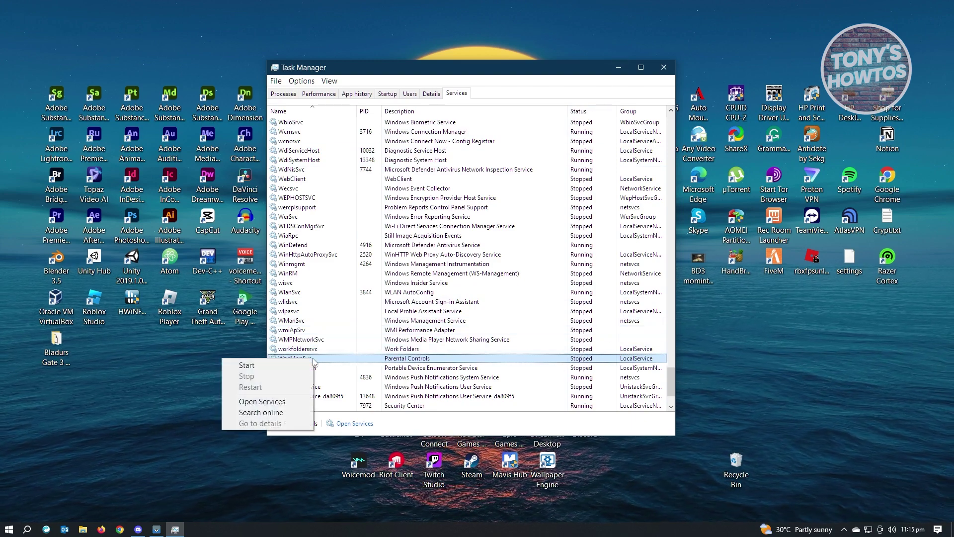
- Launch the Services console and snap it left with Task Manager on the right half
click(272, 405)
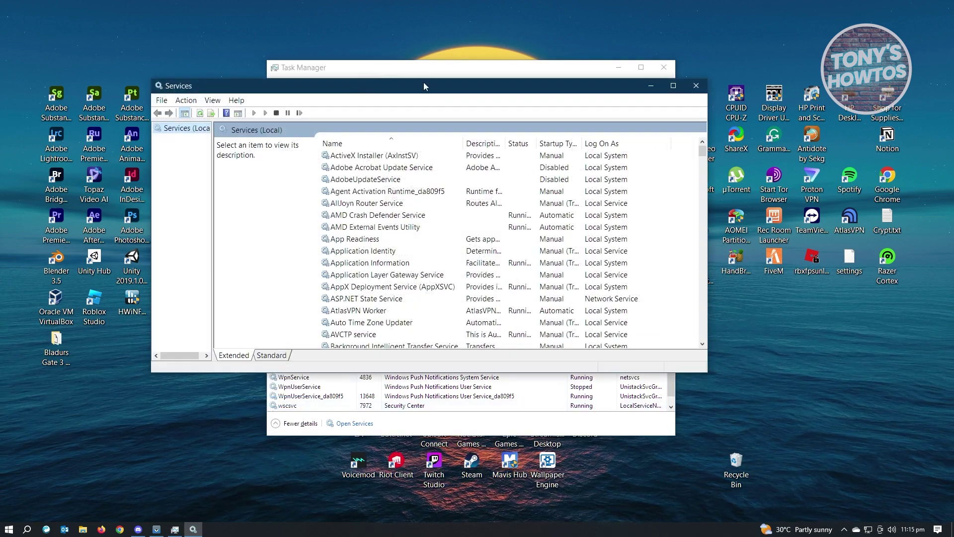
drag(423, 82, 0, 109)
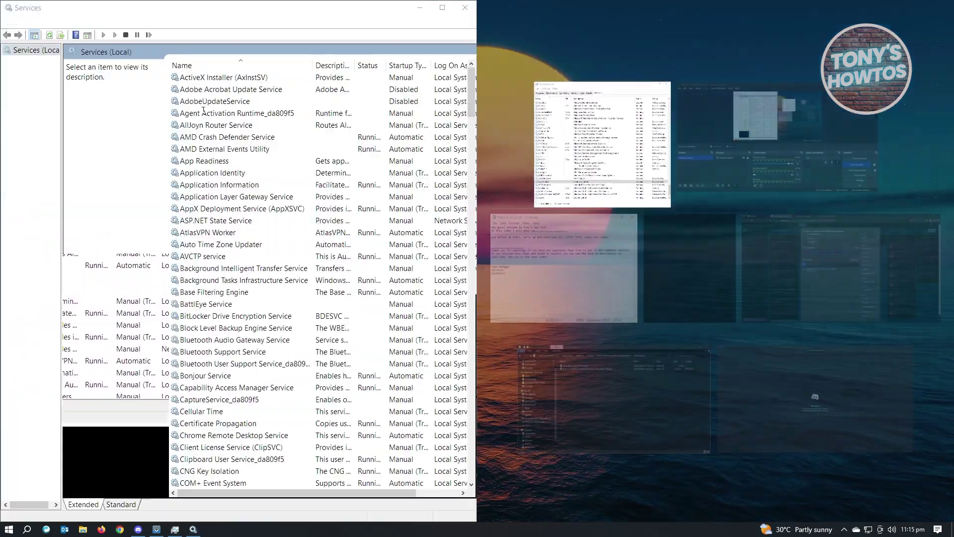
click(589, 89)
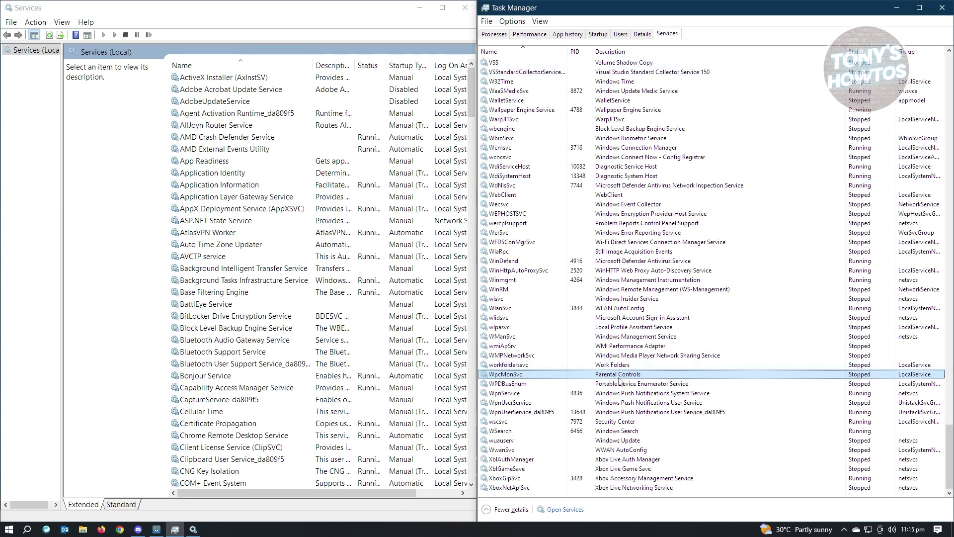
- Bring Services to the front and scroll down to the Parental Controls service
click(130, 196)
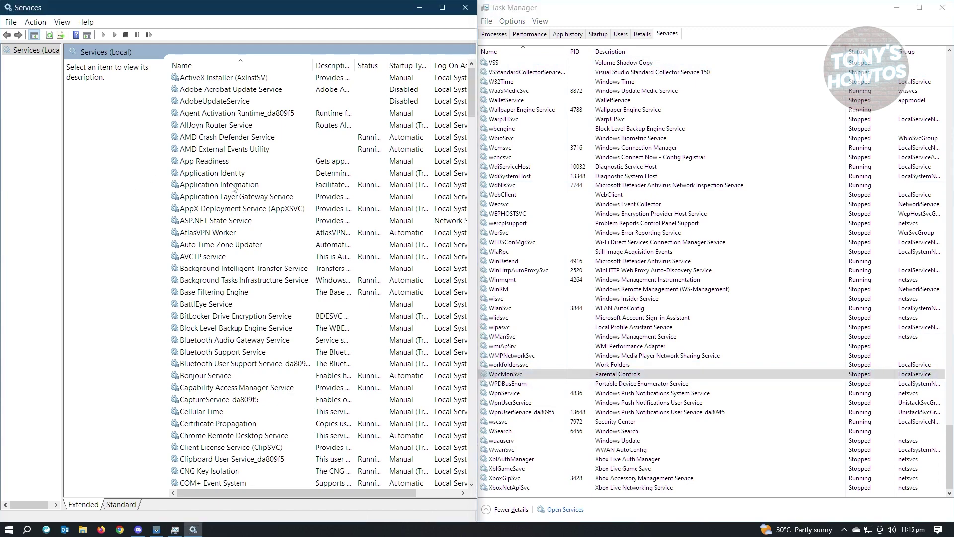
scroll(233, 214, down, 19)
scroll(233, 217, down, 8)
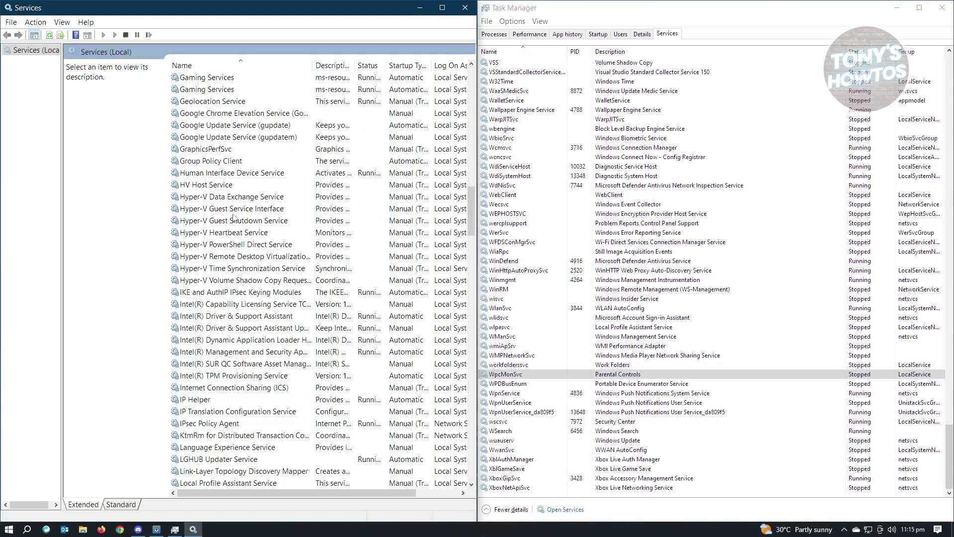
scroll(228, 217, down, 4)
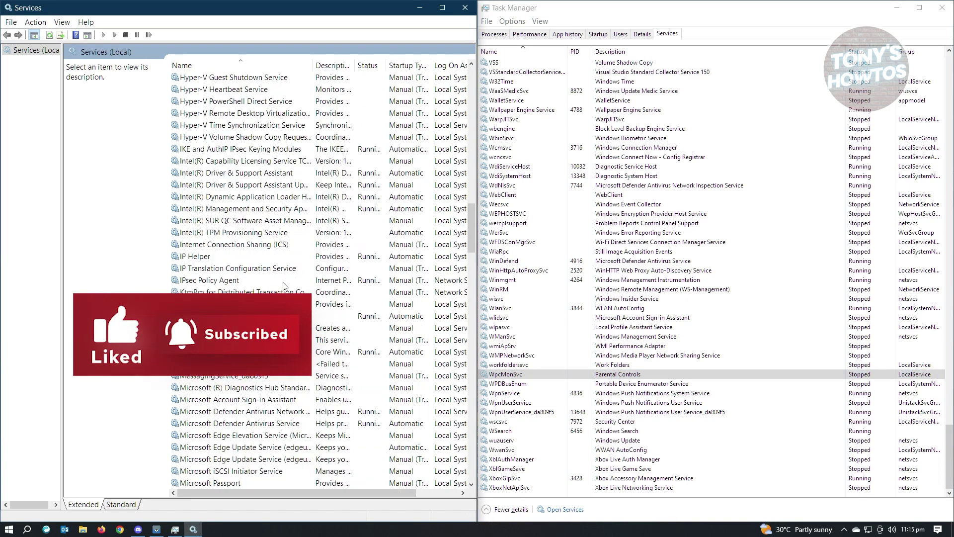
scroll(234, 277, down, 1)
scroll(242, 268, down, 13)
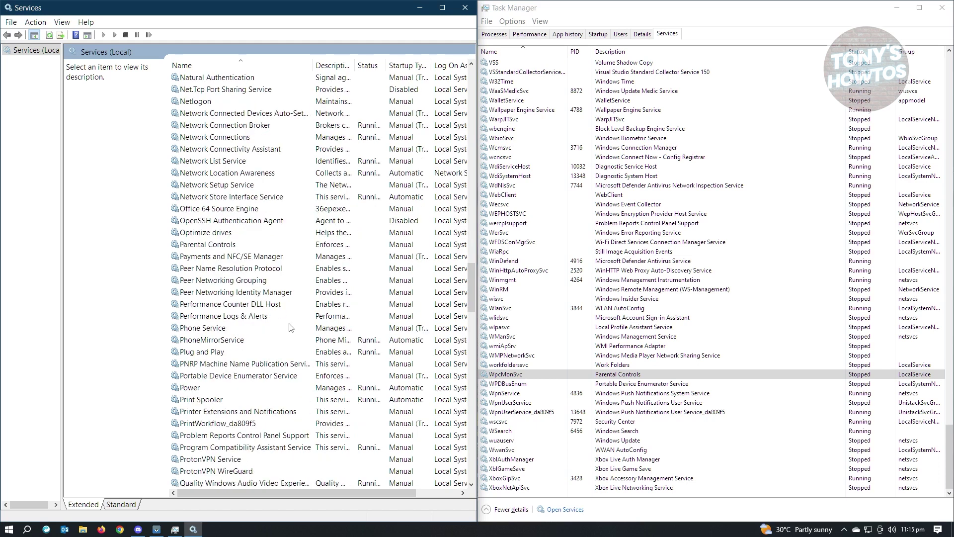
- Change Parental Controls' startup type from Manual to Disabled in its Properties and apply it
click(223, 246)
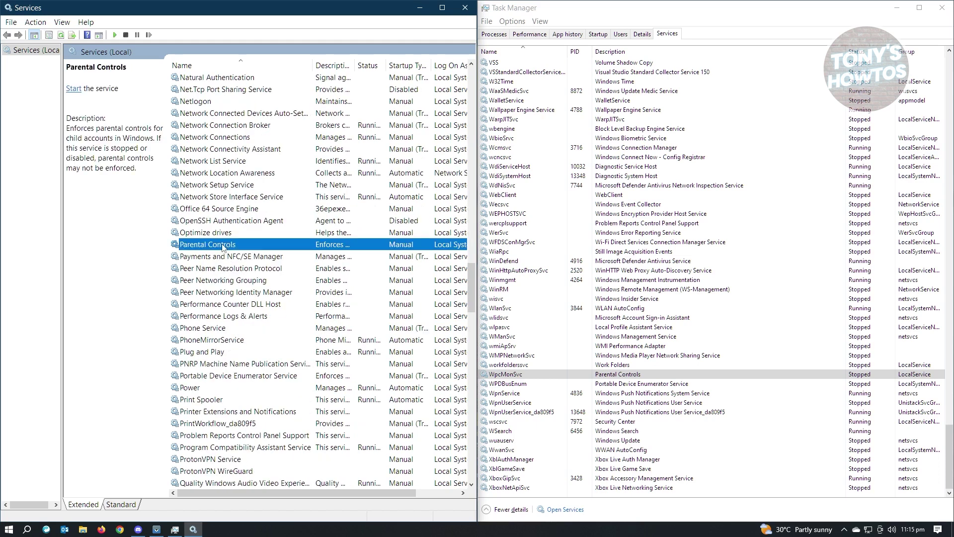
right_click(215, 247)
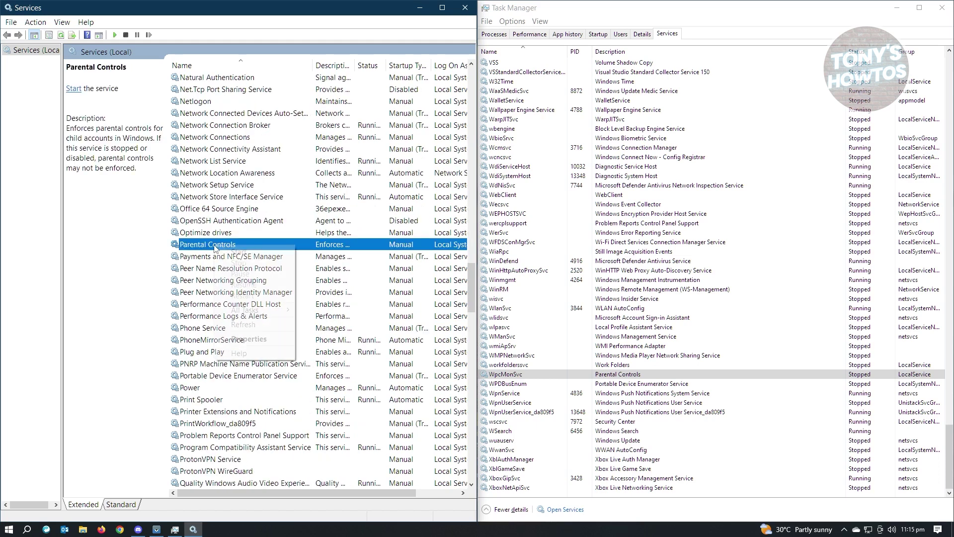
click(249, 339)
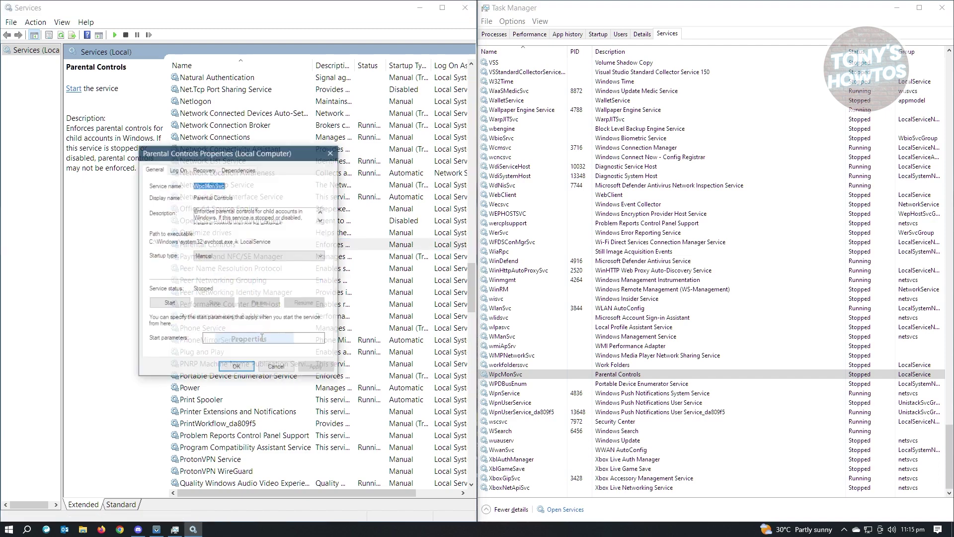
drag(238, 157, 316, 88)
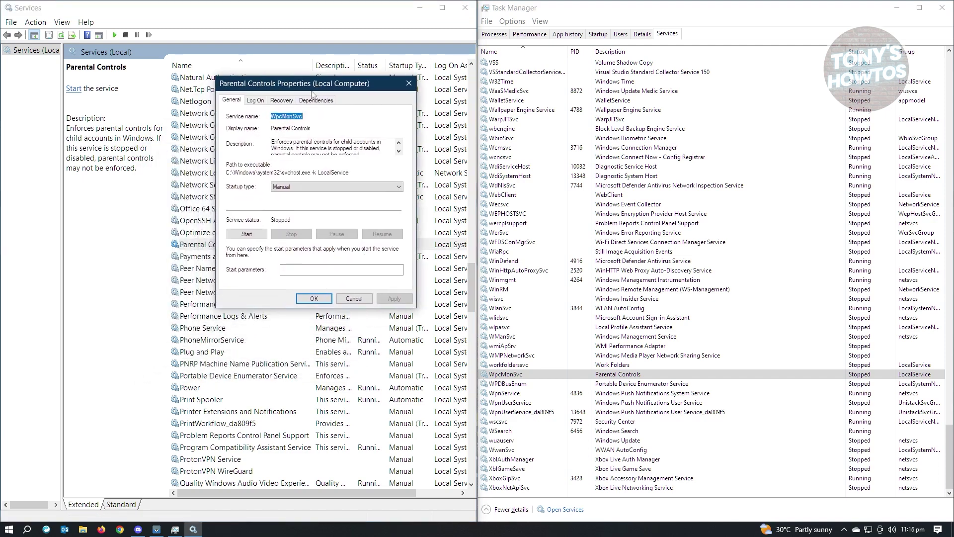
click(298, 189)
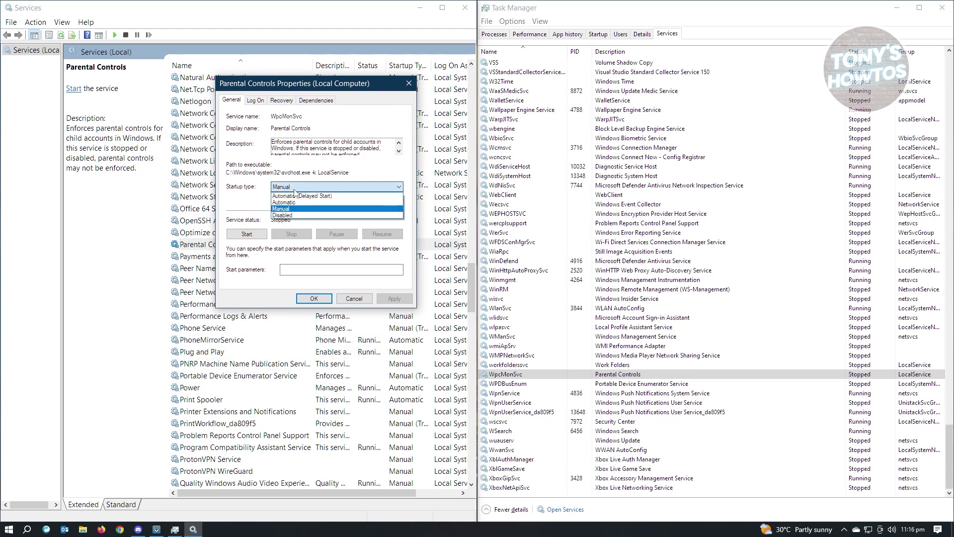
click(290, 216)
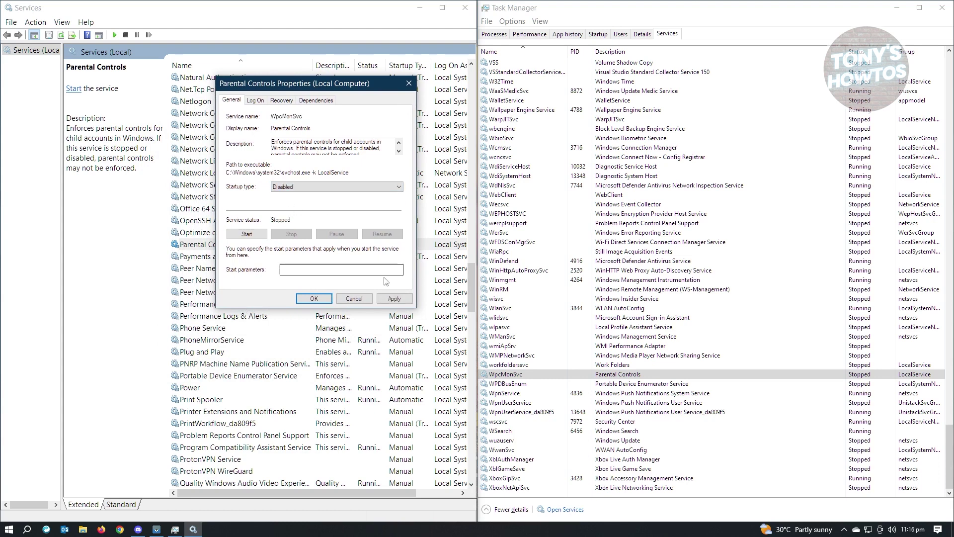
click(393, 299)
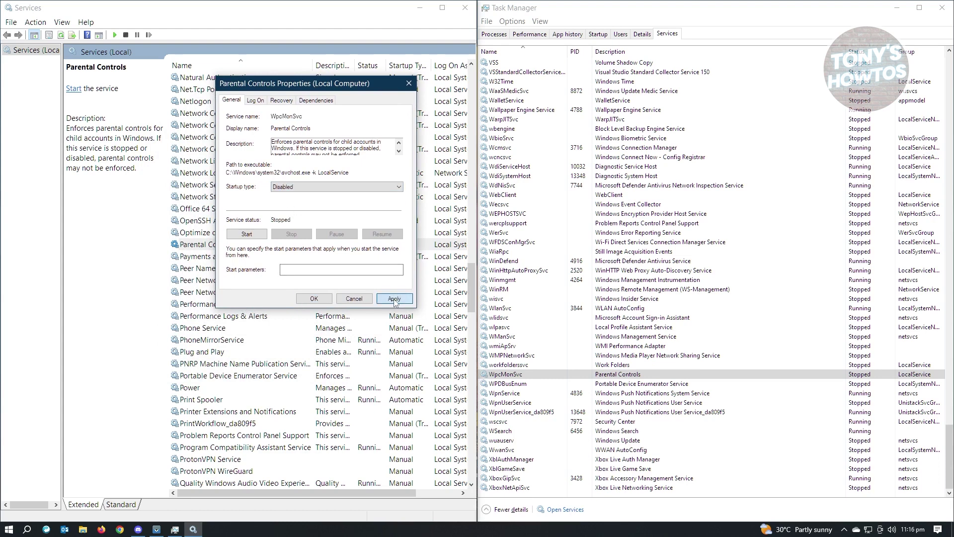
click(314, 299)
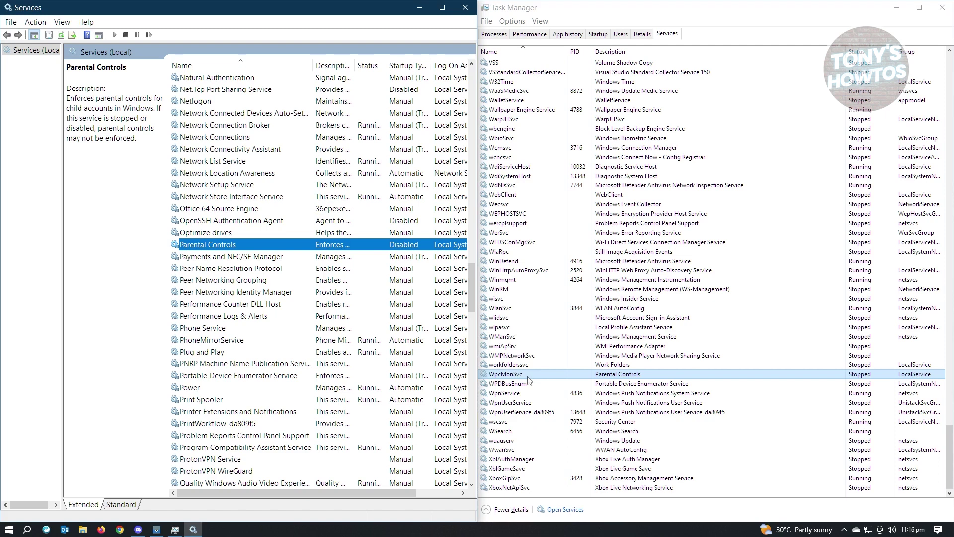
- Try starting WpcMonSvc from Task Manager, confirming it stays Stopped, then minimize Task Manager
right_click(530, 376)
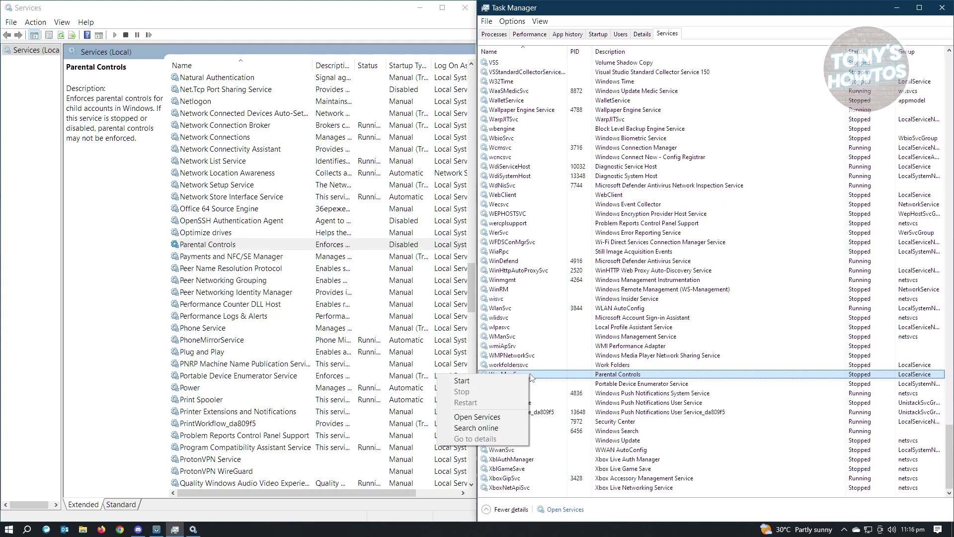
click(482, 379)
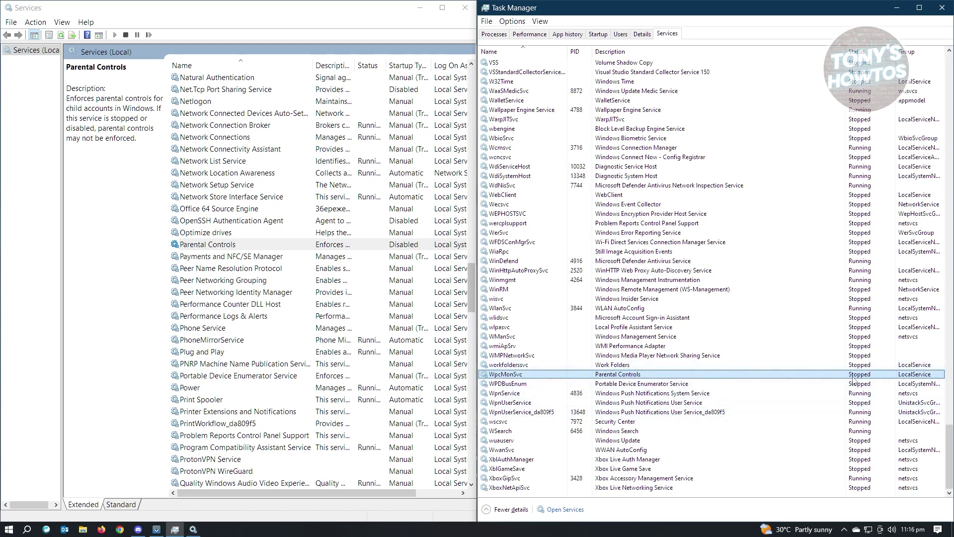
click(892, 12)
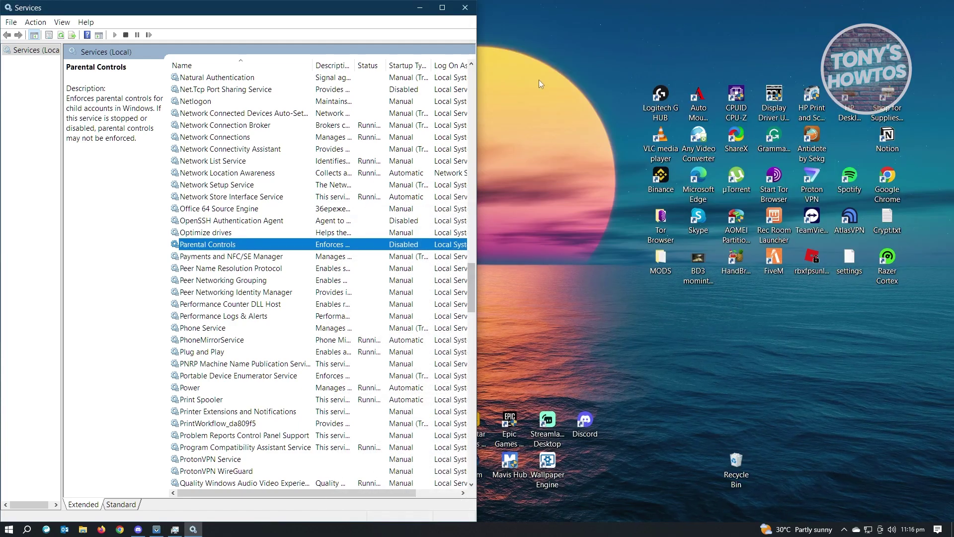
- Minimize the Services console to leave only the bare desktop visible
click(419, 11)
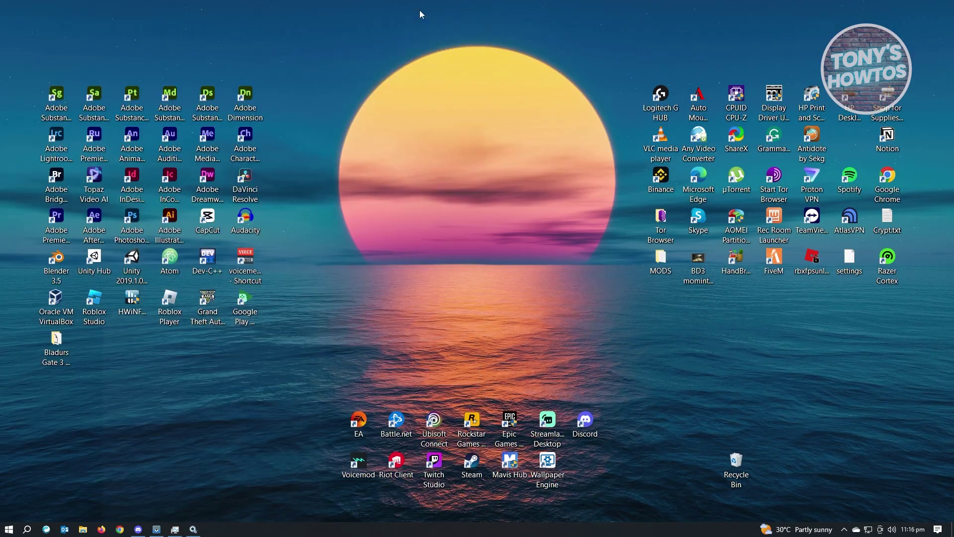